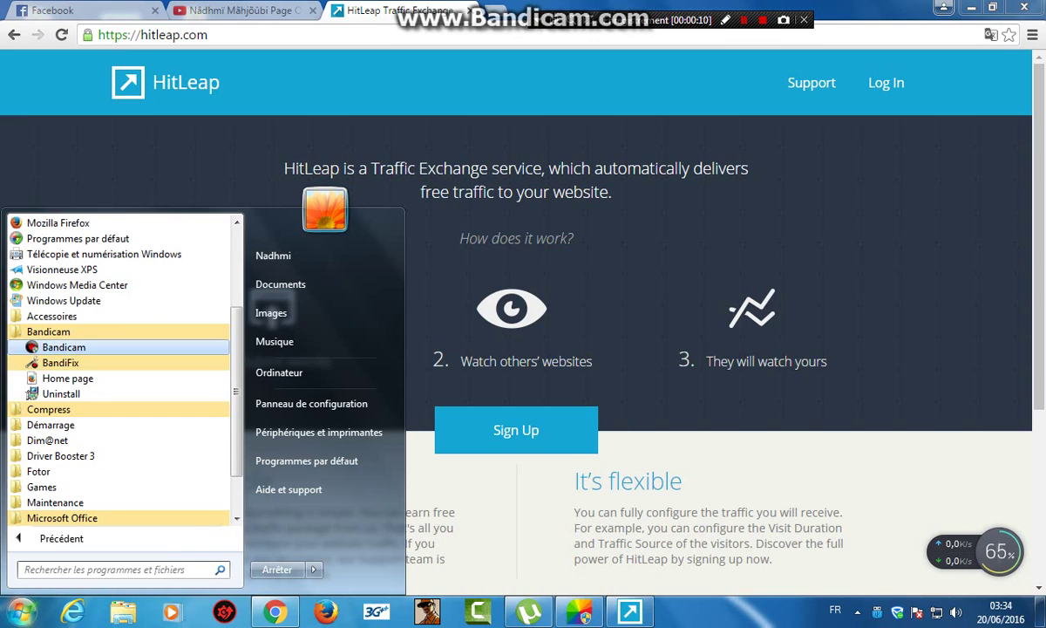
Bring up the HitLeap Viewer window over the HitLeap homepage and minimise it again
left_click(63, 347)
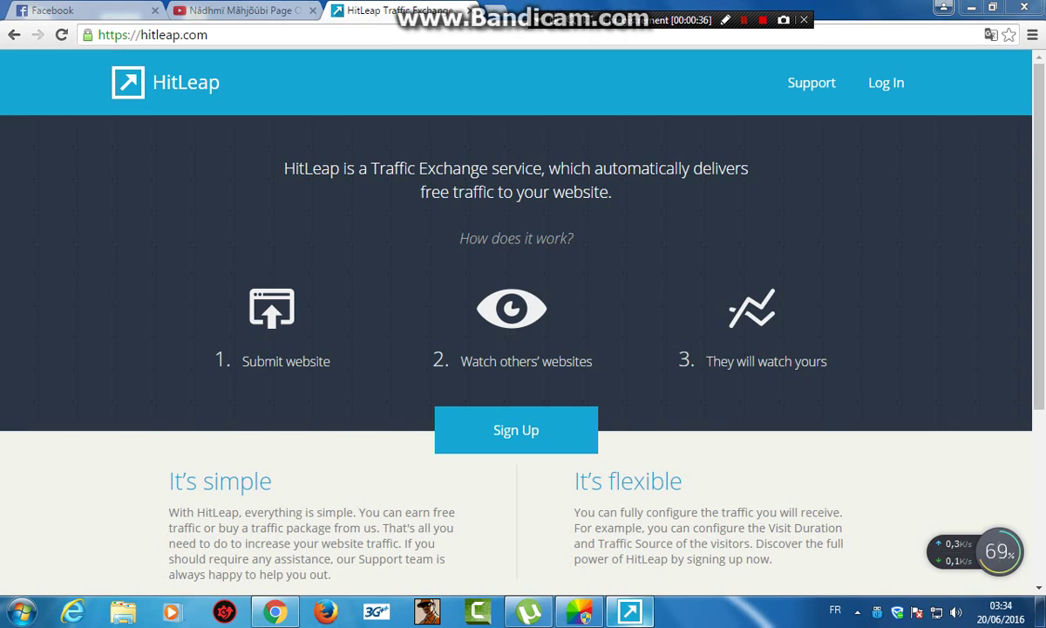
key("alt+Tab")
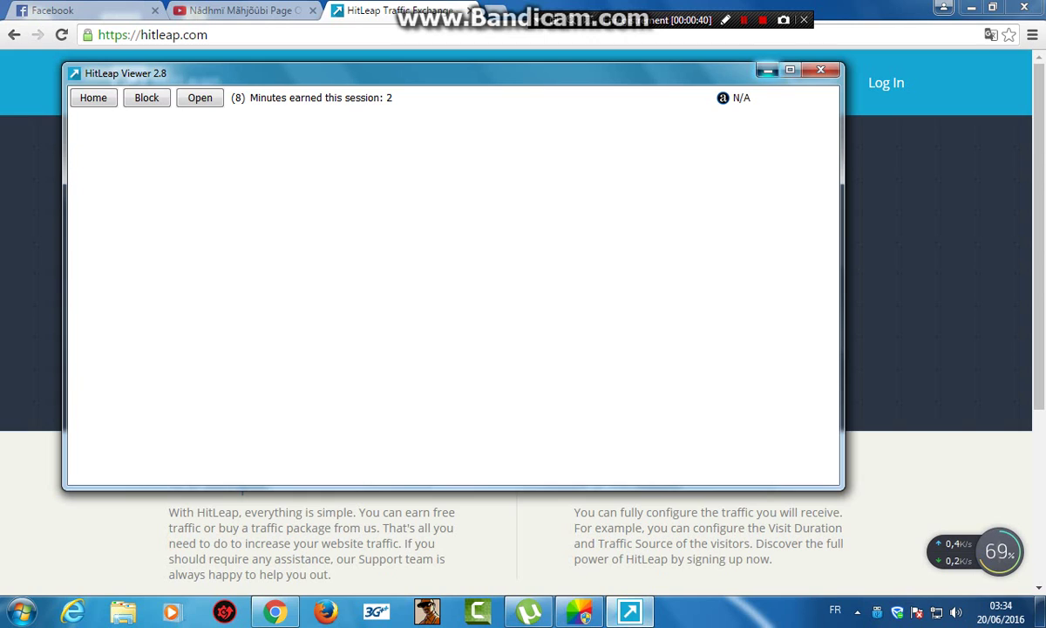
left_click(768, 71)
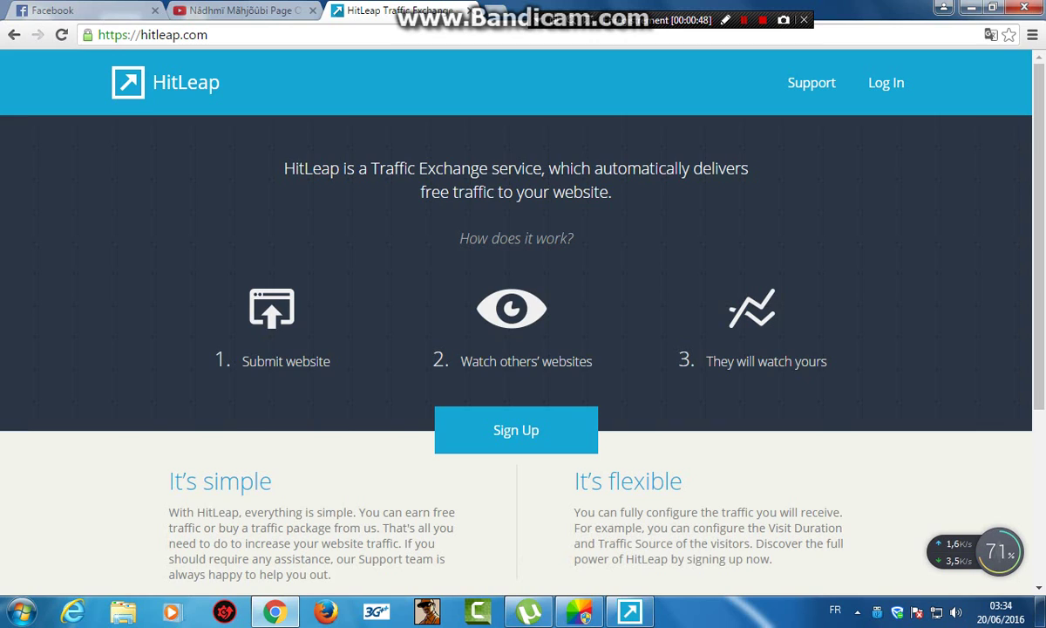
Open the HitLeap sign-up form, step through its username and password fields, and agree to the Terms of Service
left_click(516, 430)
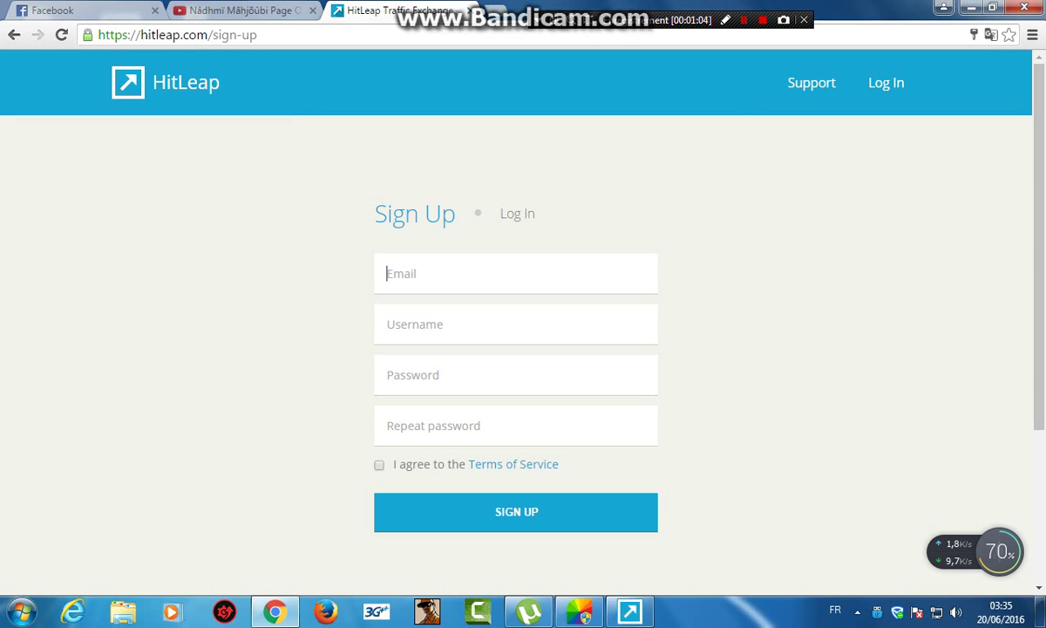
left_click(441, 324)
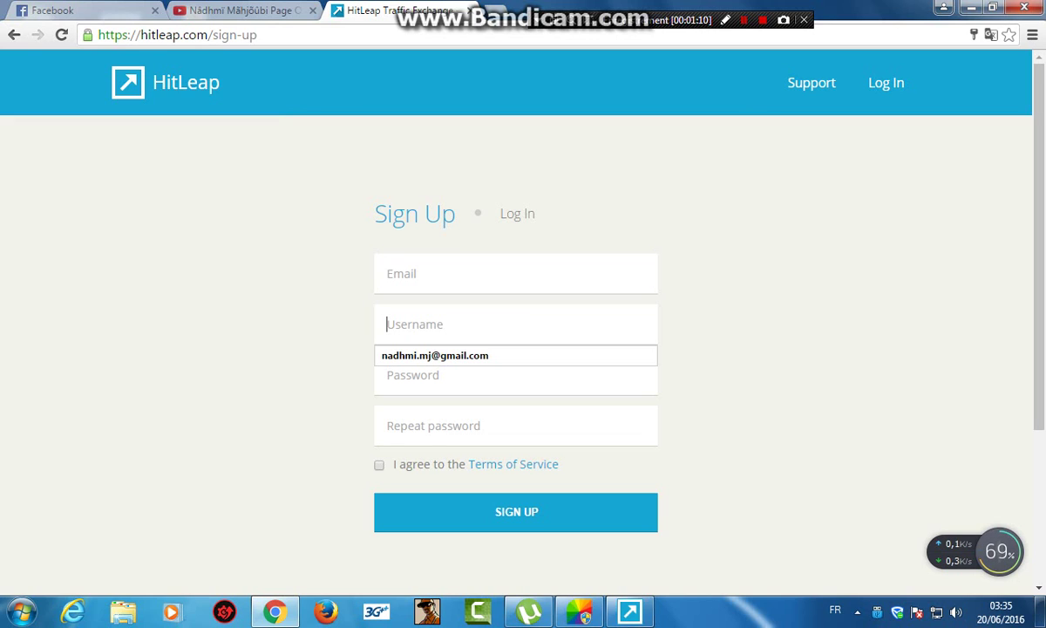
left_click(441, 375)
left_click(516, 375)
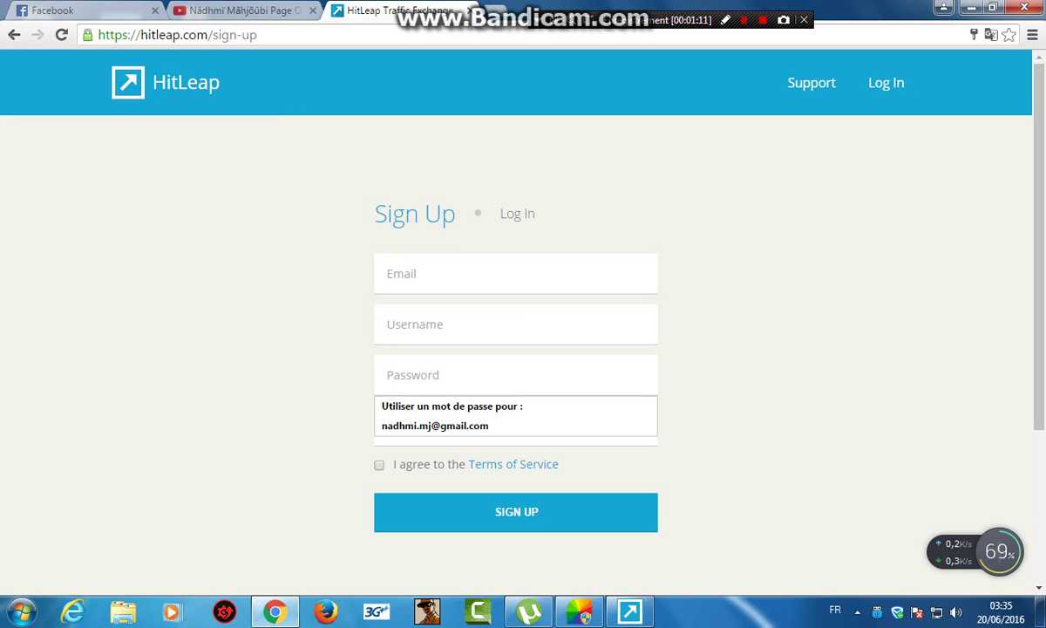
key("Escape")
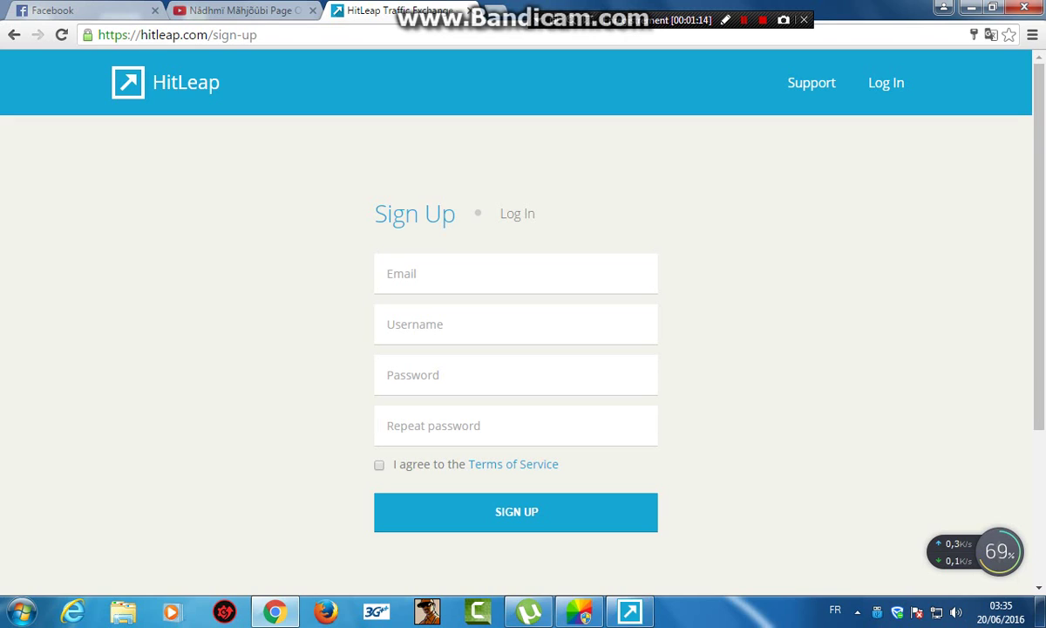
key("Tab")
key("Escape")
left_click(379, 464)
Try to open mail.google.com in a new browser tab, and close that tab again
key("ctrl+t")
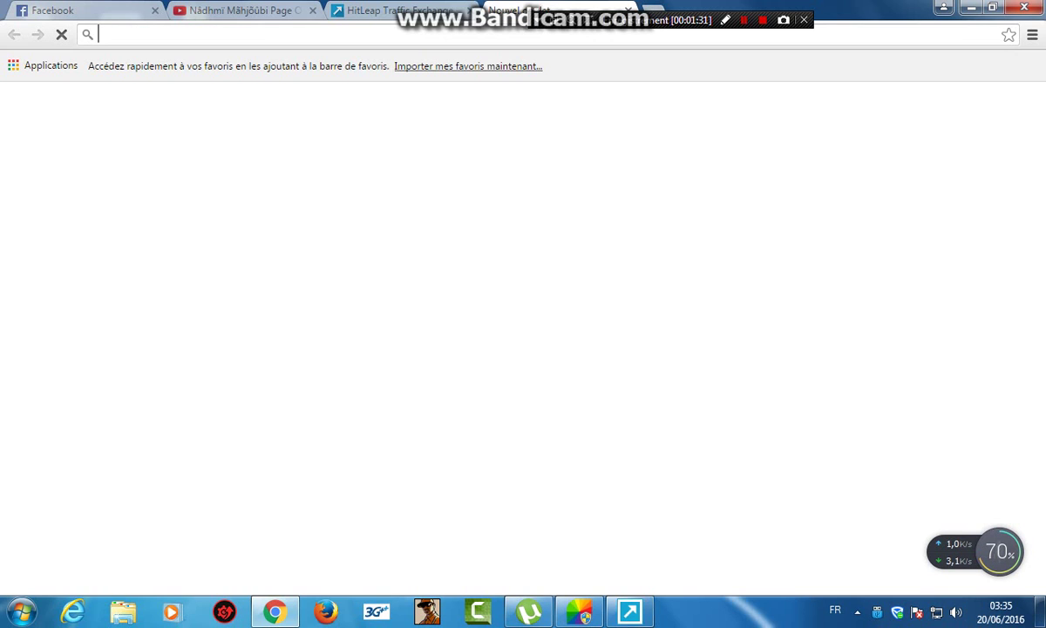
type("ma")
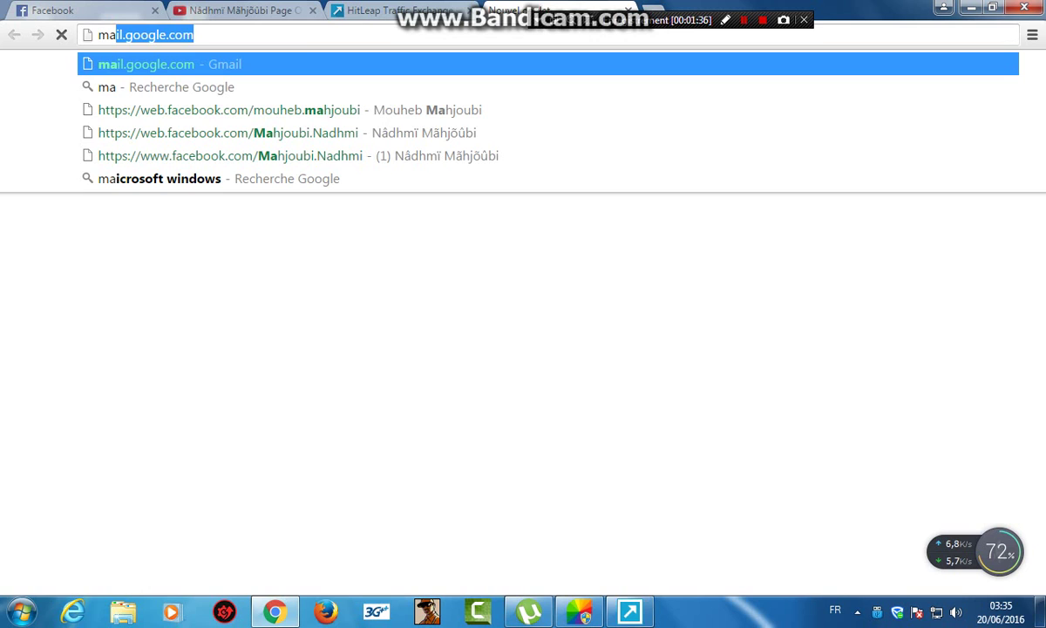
type("il")
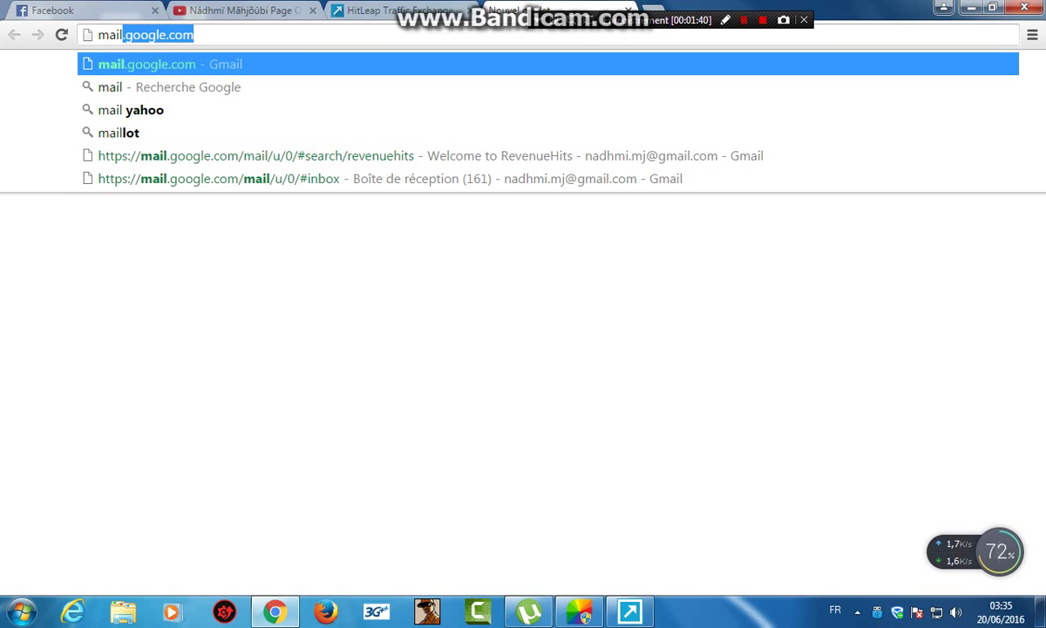
key("Return")
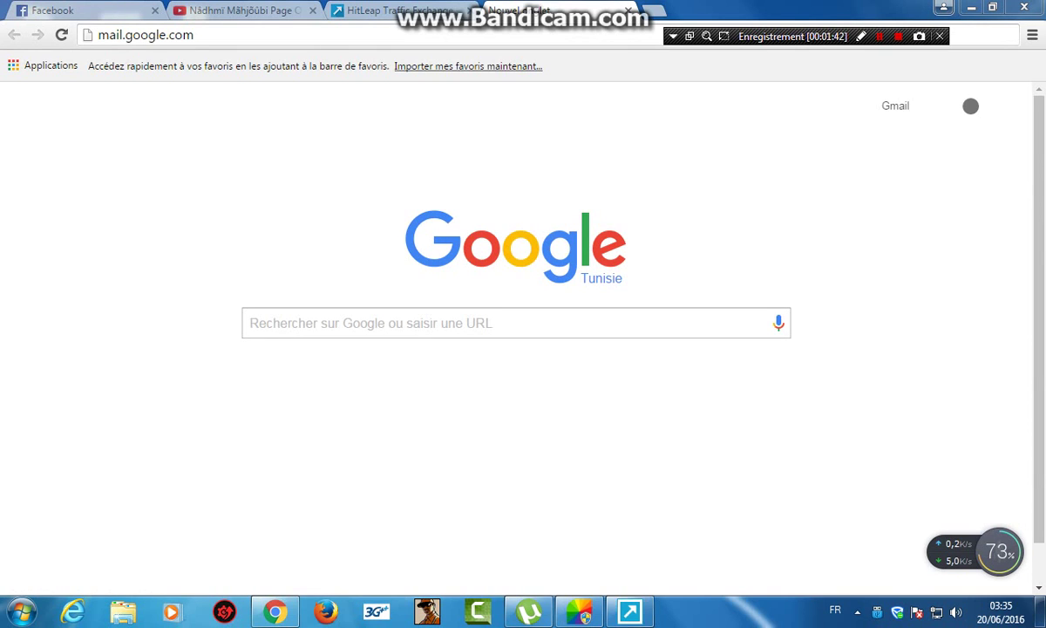
key("ctrl+w")
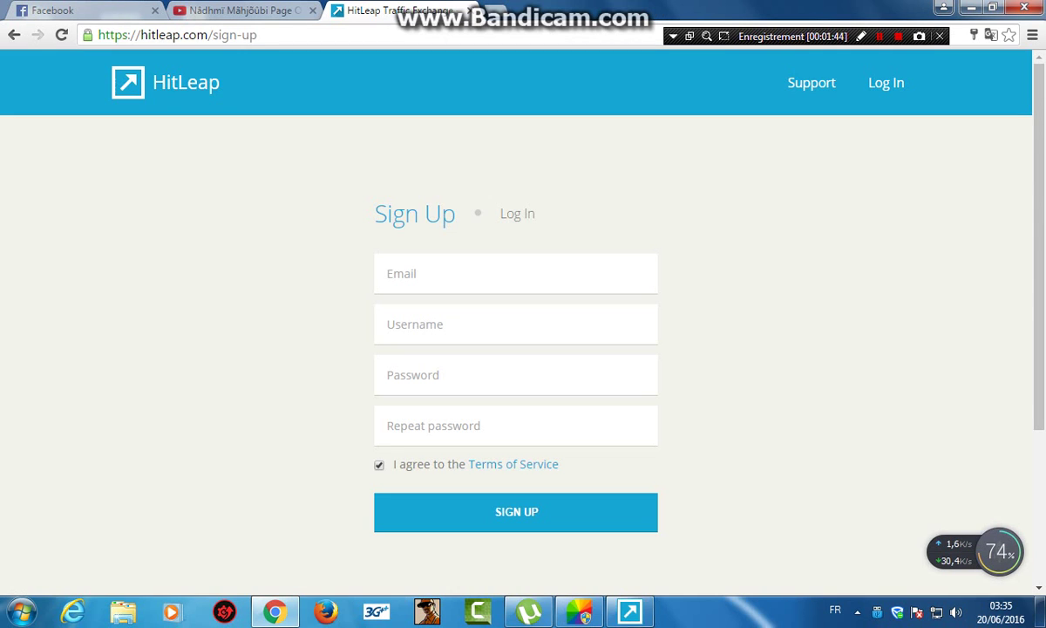
Log in to the existing HitLeap account with the saved e-mail and password instead of signing up
left_click(886, 83)
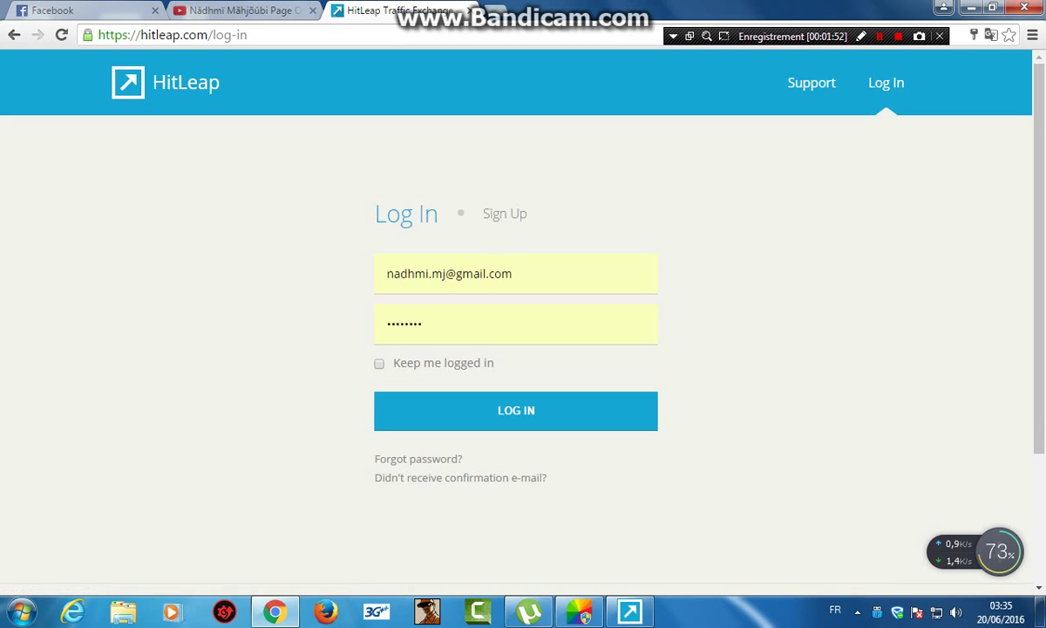
left_click(516, 410)
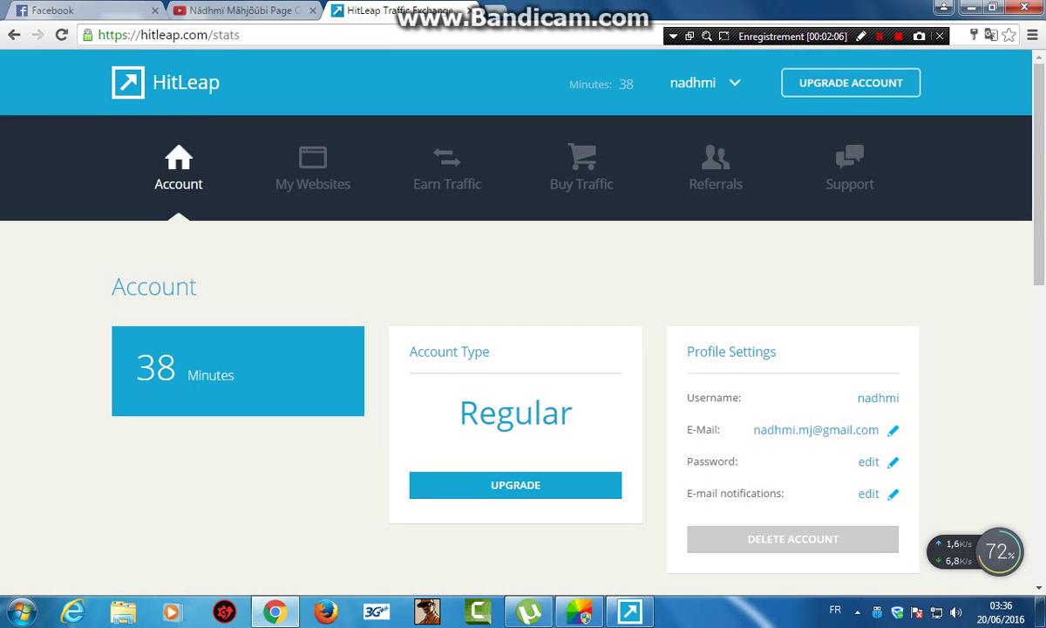
Look over the Account page and check the running HitLeap Viewer, minimising its window again
scroll(523, 314, "down", 1)
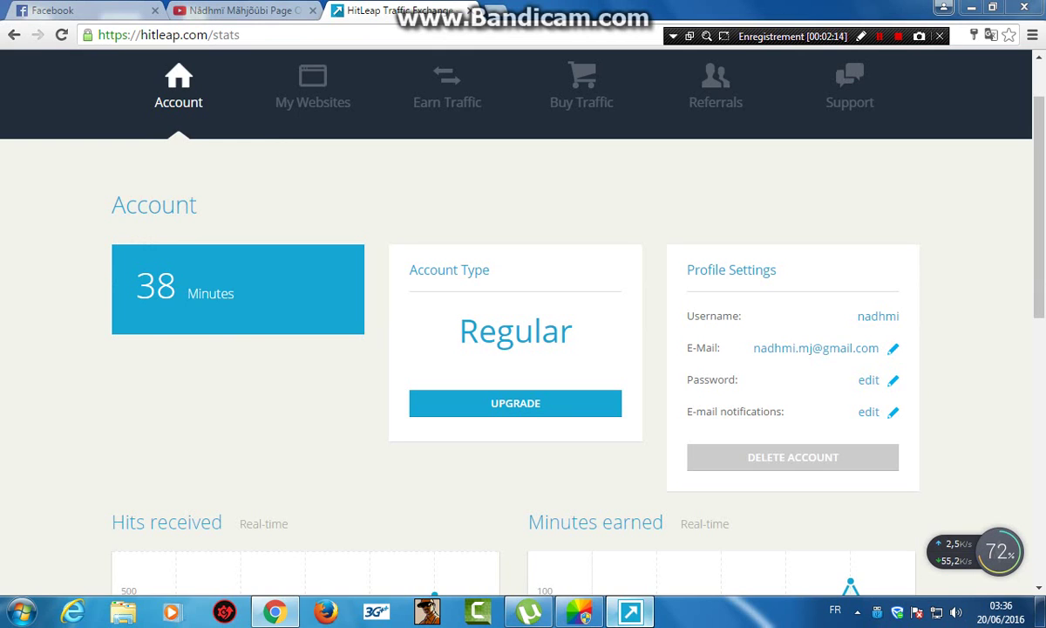
left_click(630, 611)
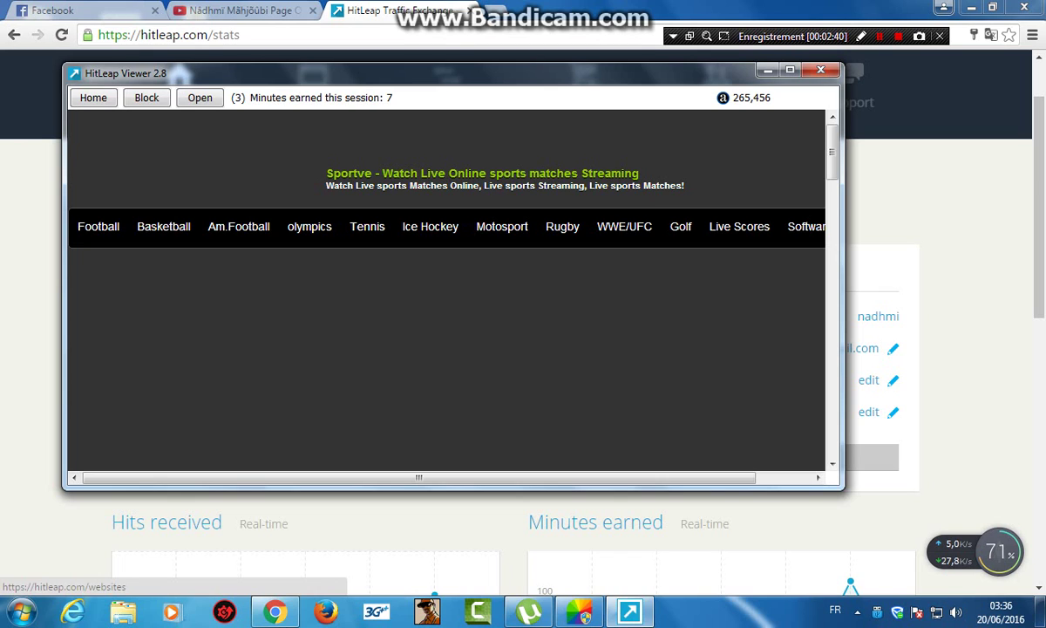
left_click(767, 71)
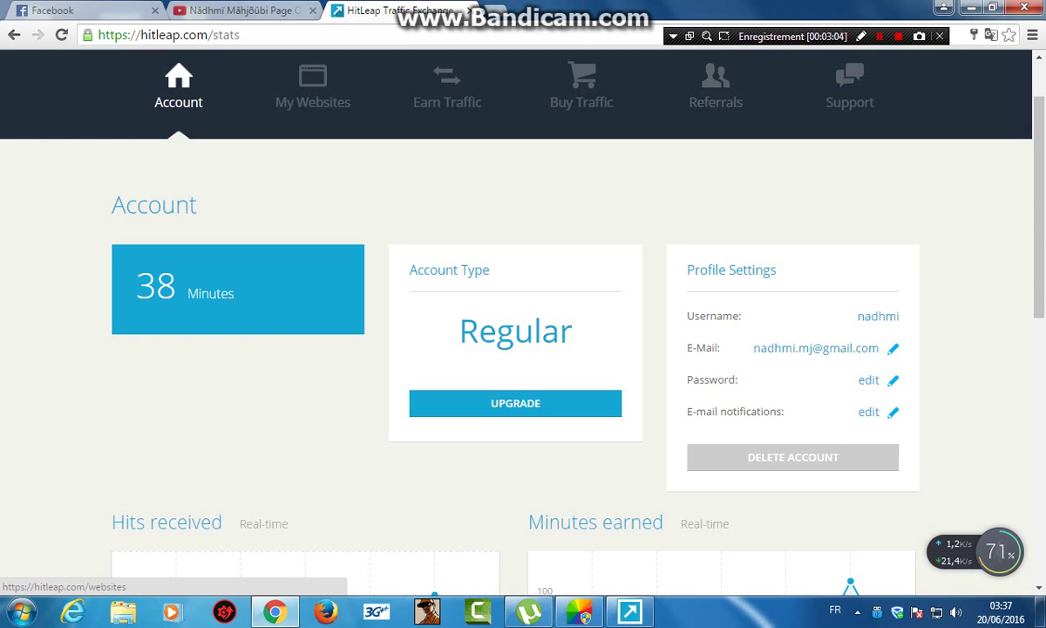
Open the Add new website form from My Websites and look over its address and visit duration settings
left_click(312, 87)
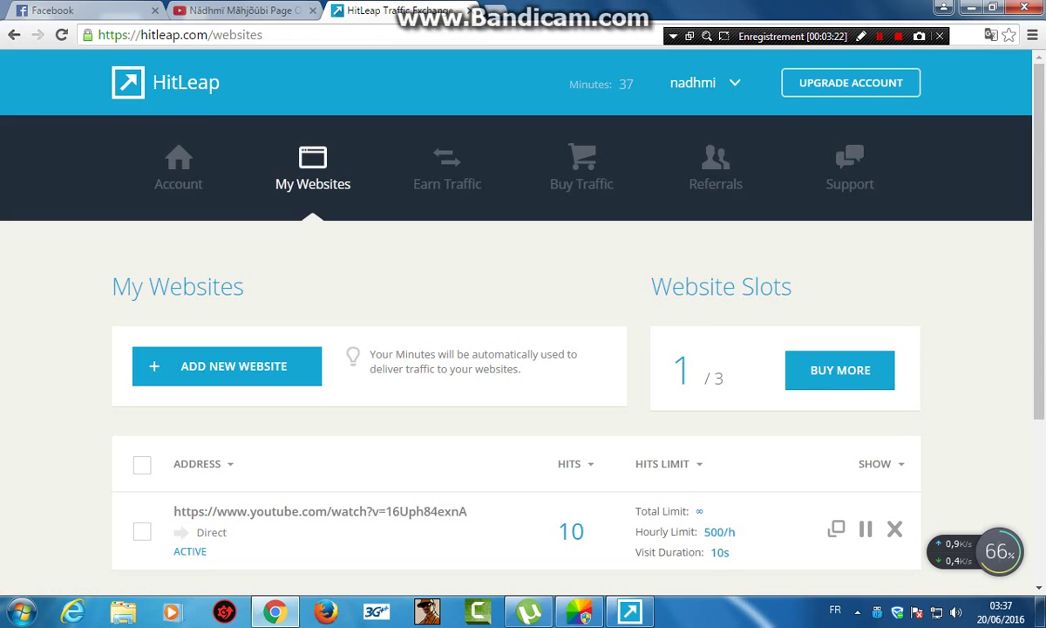
left_click(226, 365)
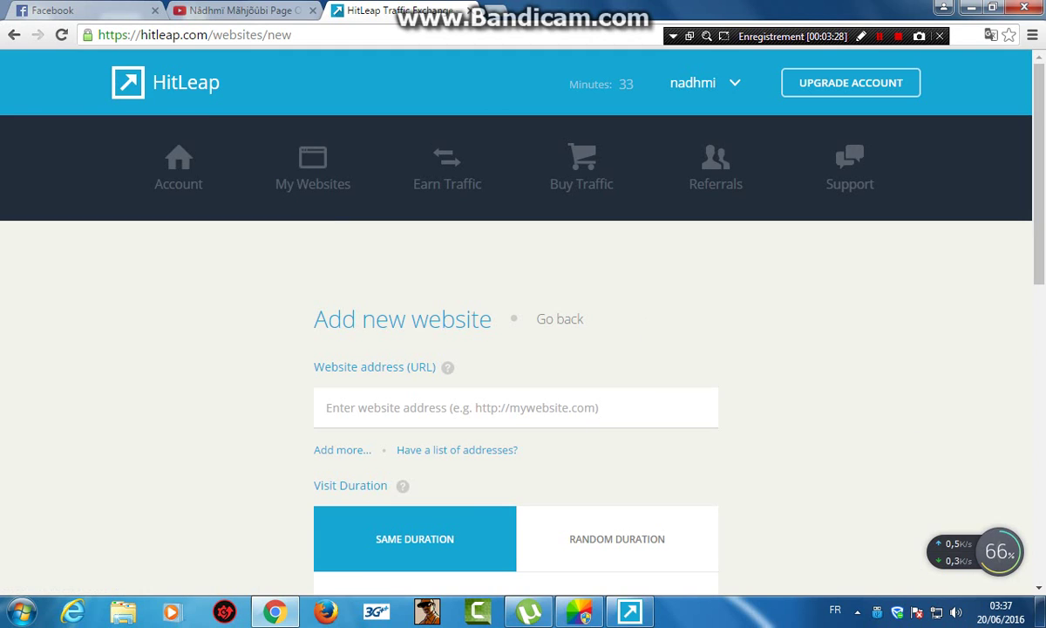
scroll(523, 348, "down", 2)
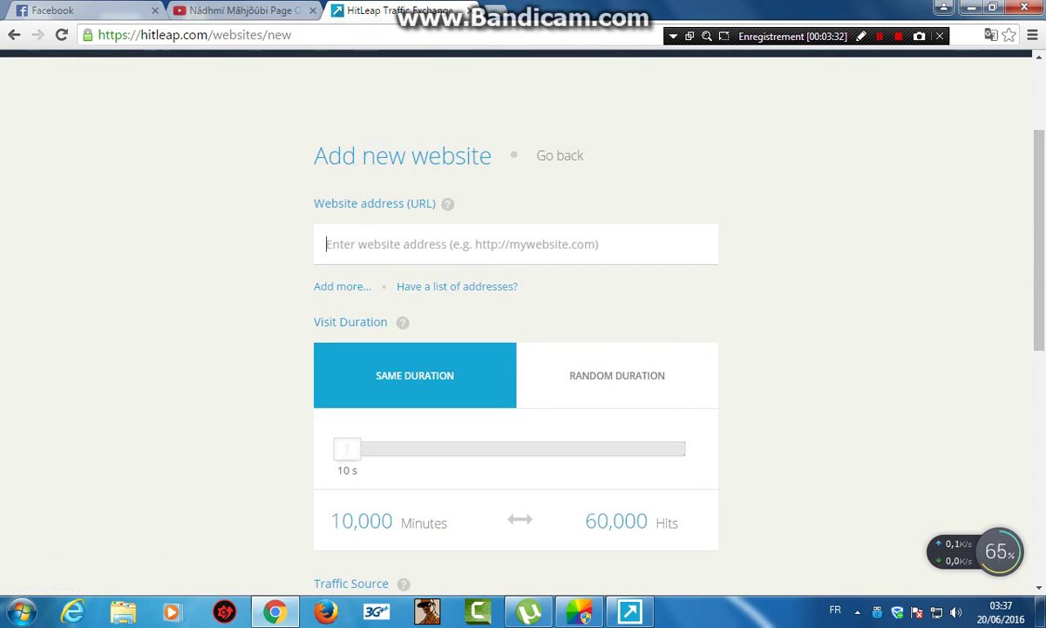
scroll(516, 314, "down", 2)
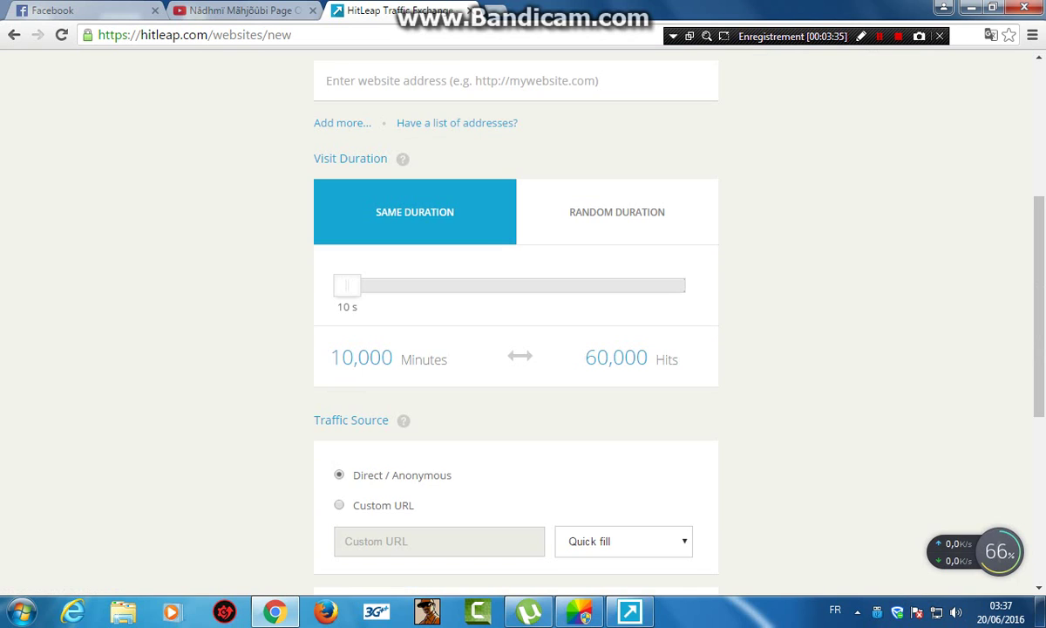
Try a random visit duration of 10 to 12 s, and return to the same duration of 10 s
left_click(616, 212)
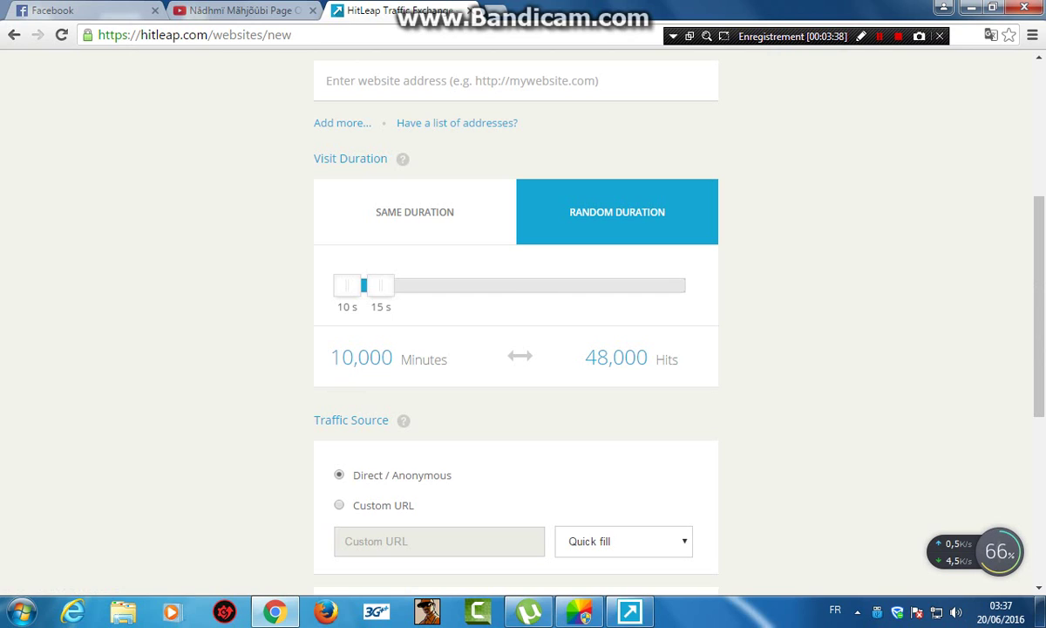
mouse_move(380, 285)
left_mouse_down()
mouse_move(685, 285)
mouse_move(361, 285)
left_mouse_up()
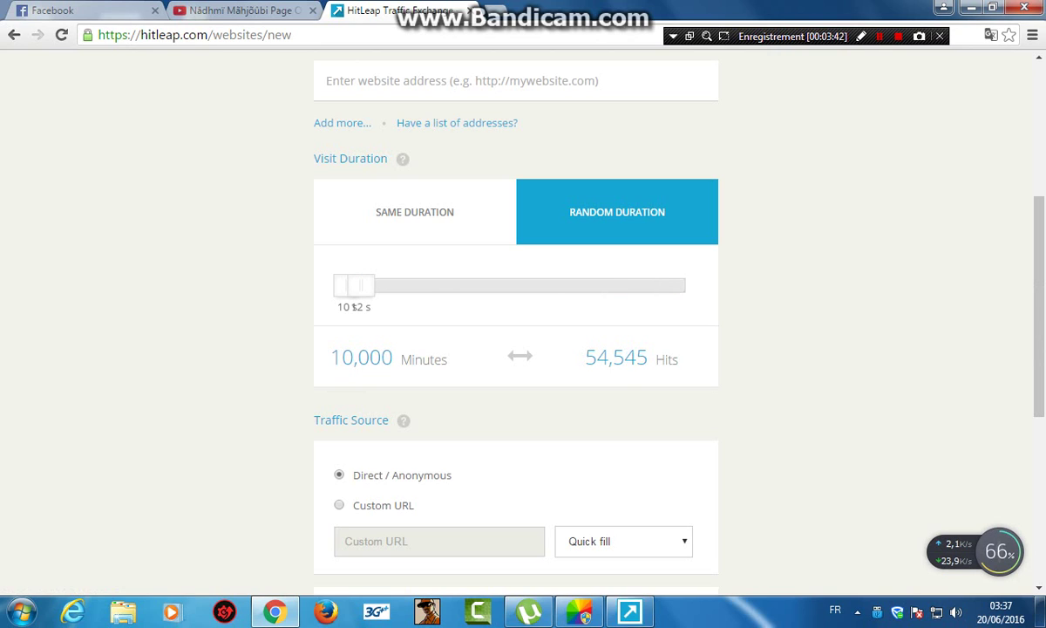
left_click(415, 212)
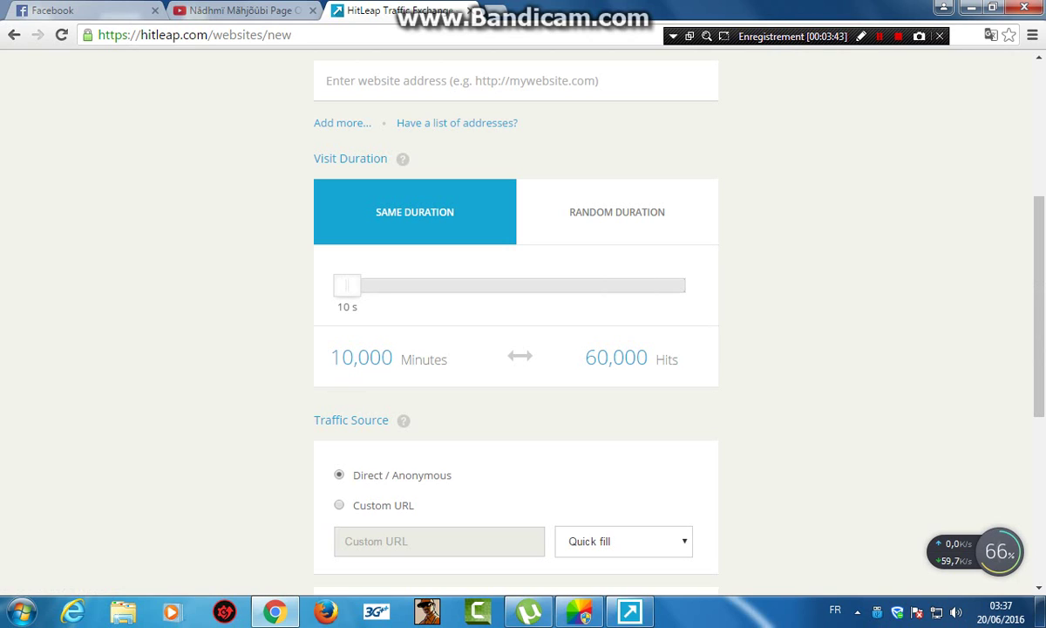
mouse_move(347, 285)
left_mouse_down()
mouse_move(685, 285)
mouse_move(346, 285)
left_mouse_up()
View the quick-fill addresses offered for the traffic source and close the list without choosing one
scroll(516, 323, "down", 2)
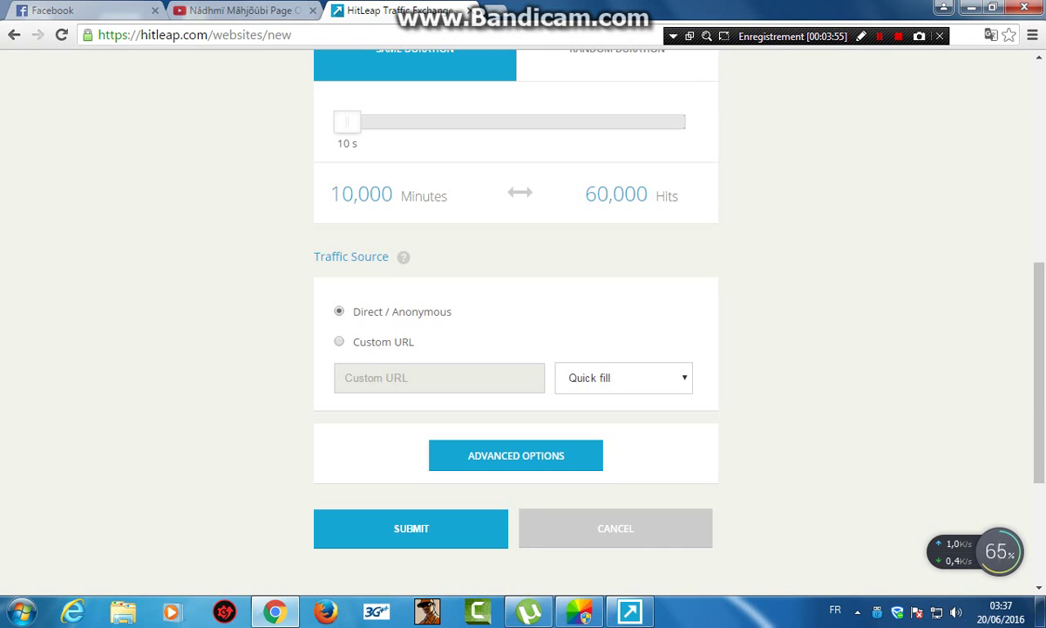
left_click(624, 378)
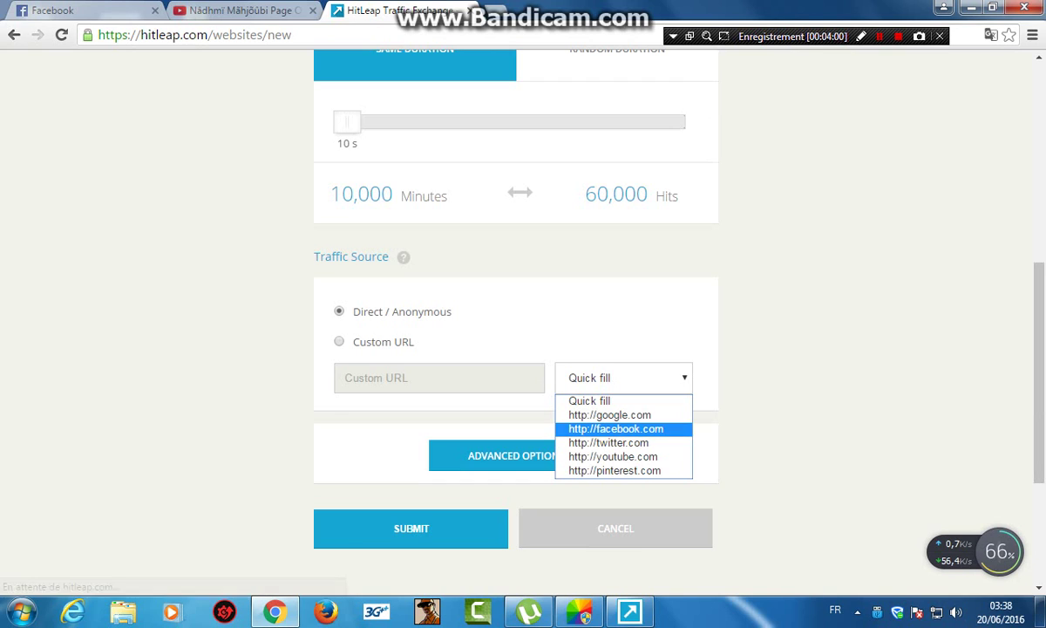
key("Escape")
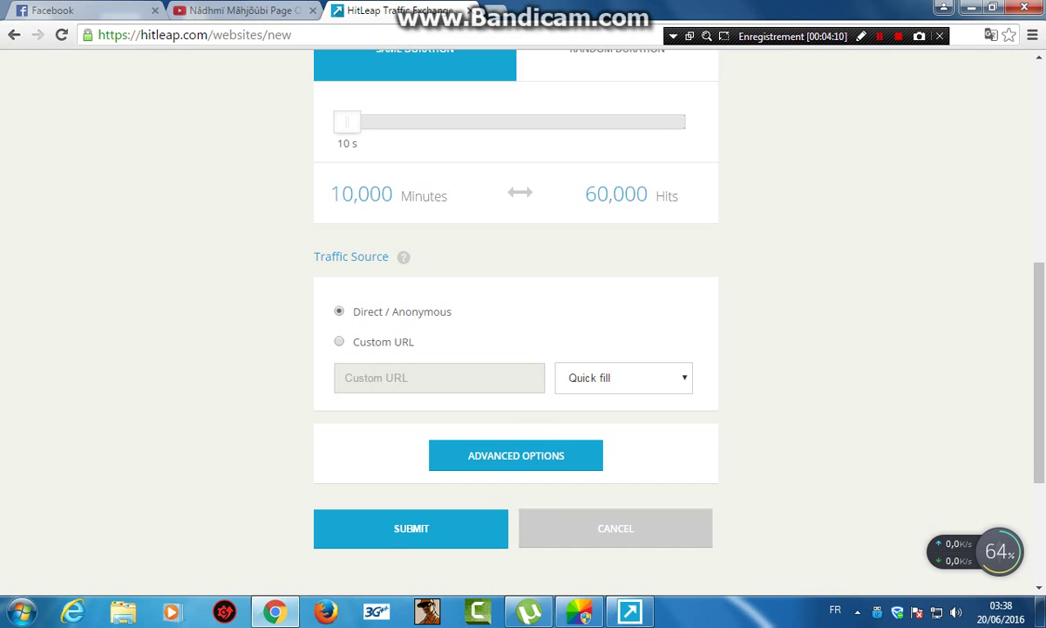
Return to the My Websites list without submitting the form, and check the HitLeap Viewer window before minimising it
scroll(799, 52, "up", 5)
left_click(313, 87)
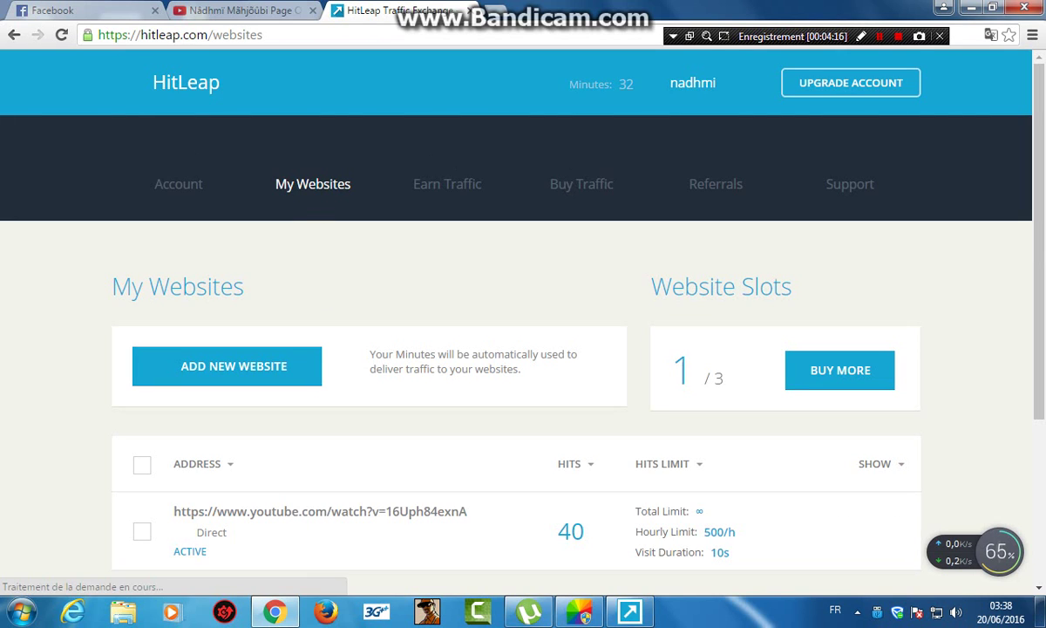
scroll(514, 314, "down", 1)
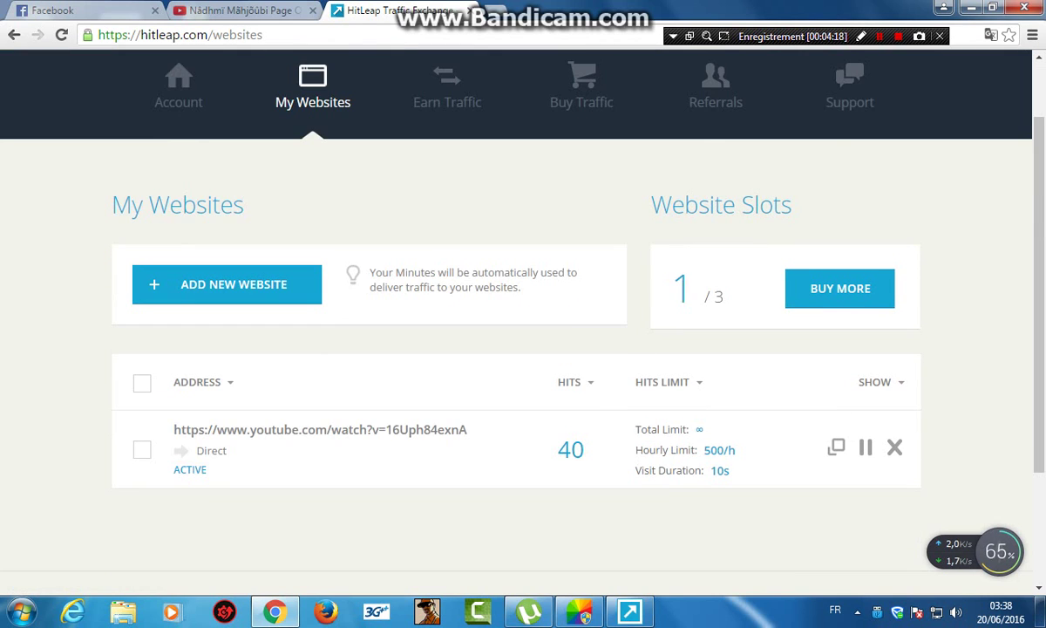
left_click(630, 612)
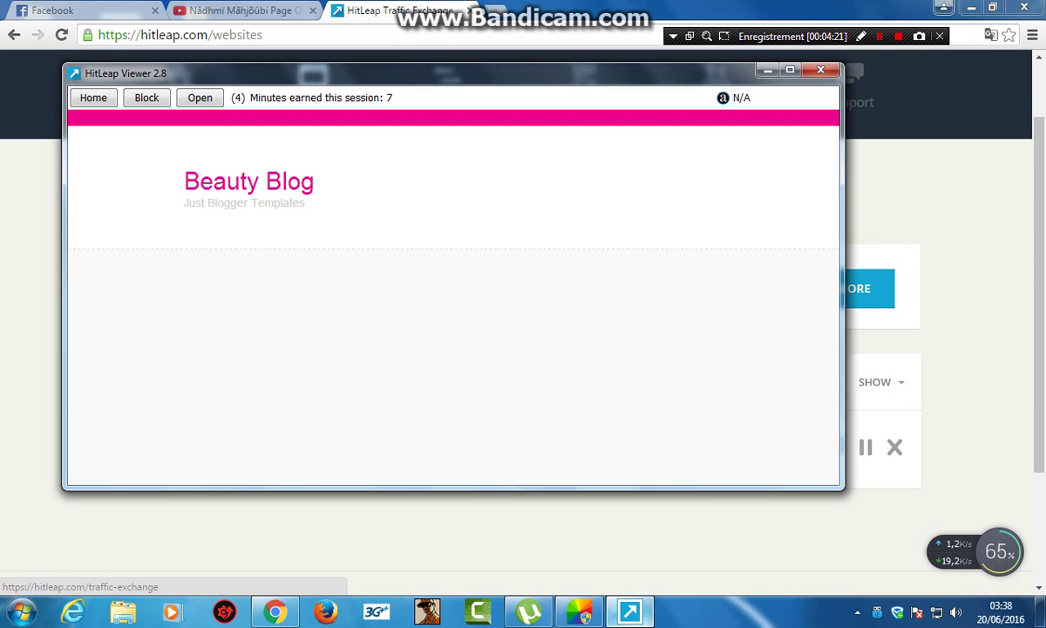
left_click(767, 70)
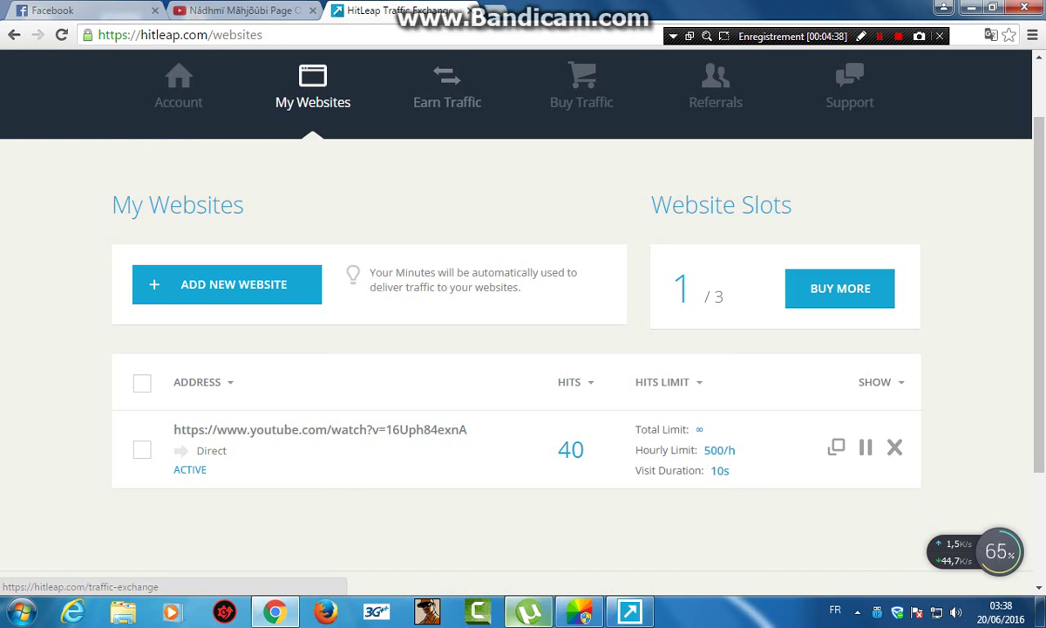
Open the Earn Traffic page, examine the viewer download and slot details, and check the HitLeap Viewer window again
left_click(447, 87)
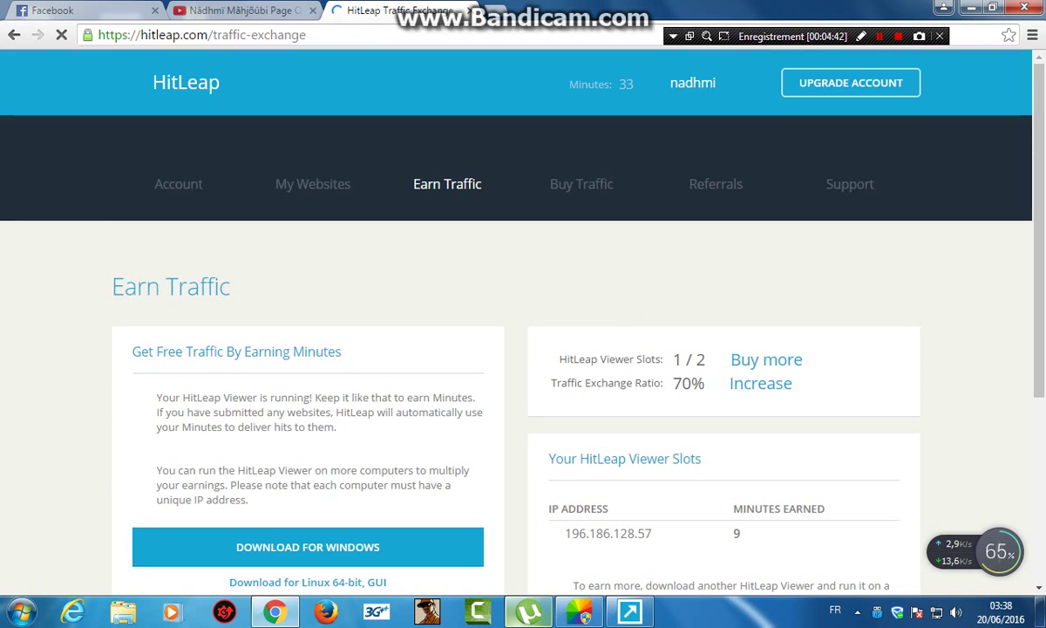
scroll(523, 322, "down", 3)
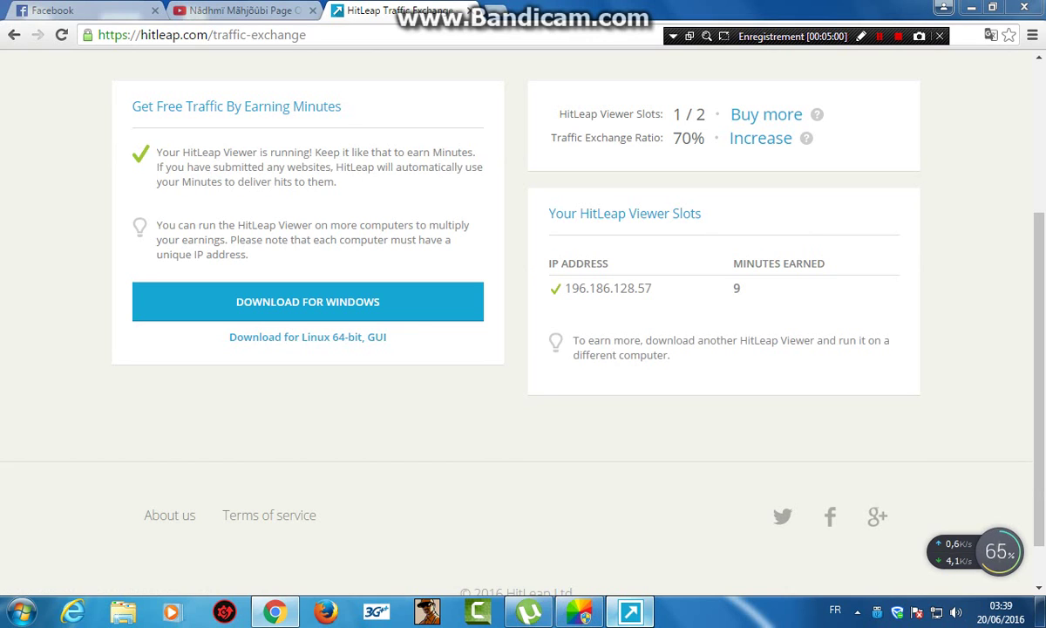
left_click(630, 611)
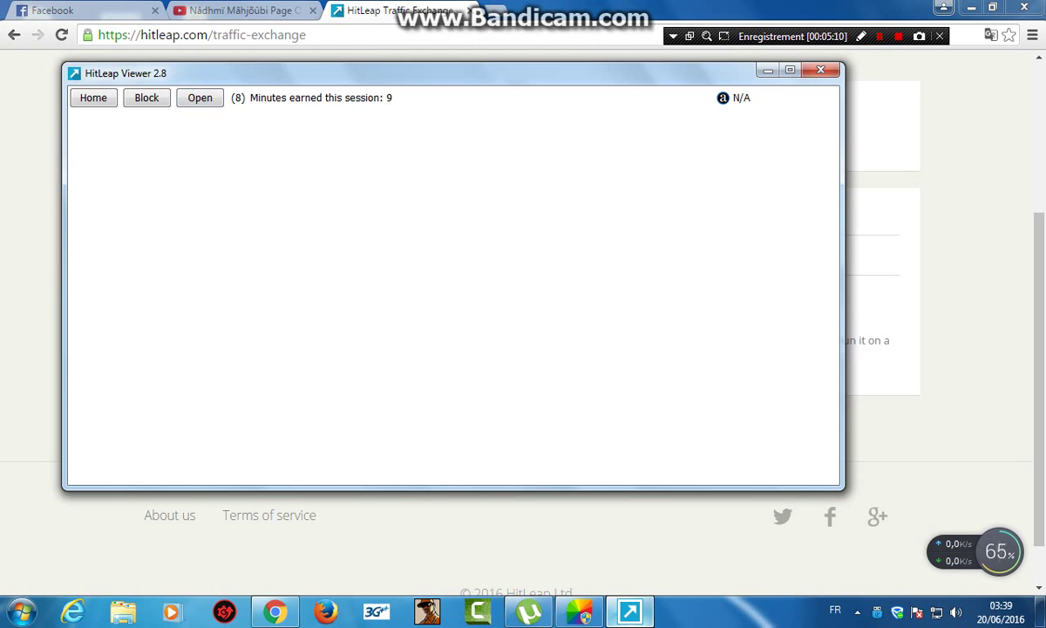
left_click(768, 70)
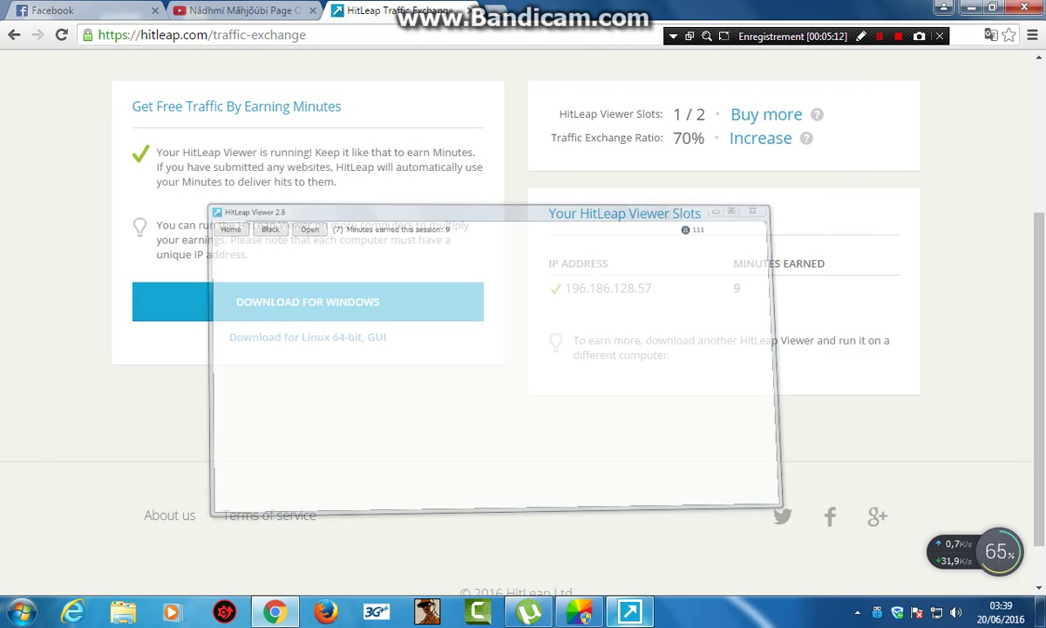
Bring up the HitLeap Viewer window to check the minutes earned this session, and minimise it again
scroll(308, 301, "up", 3)
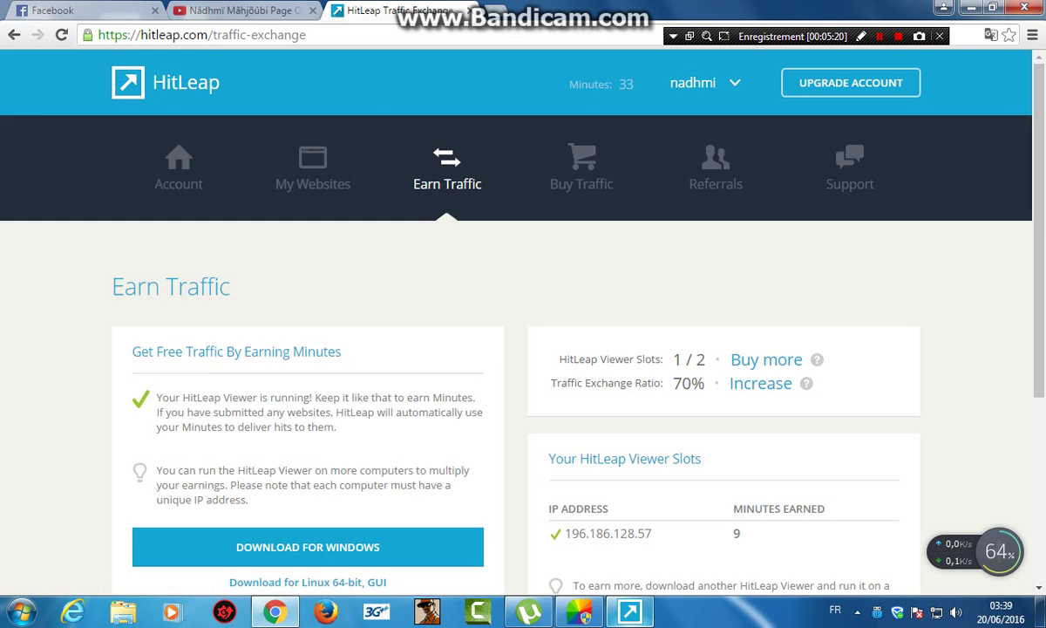
left_click(630, 611)
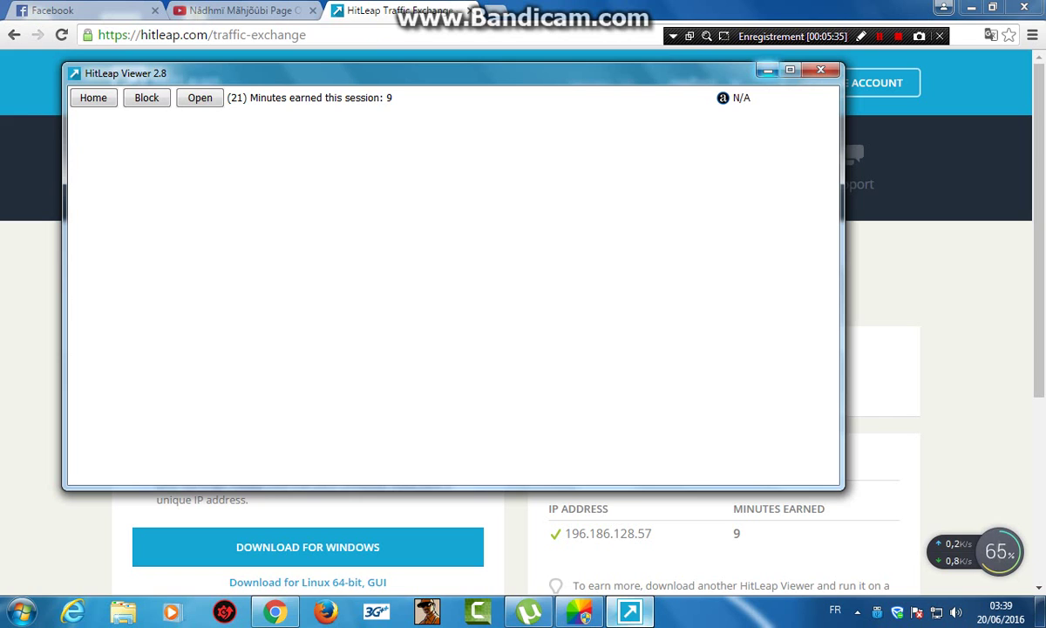
left_click(768, 70)
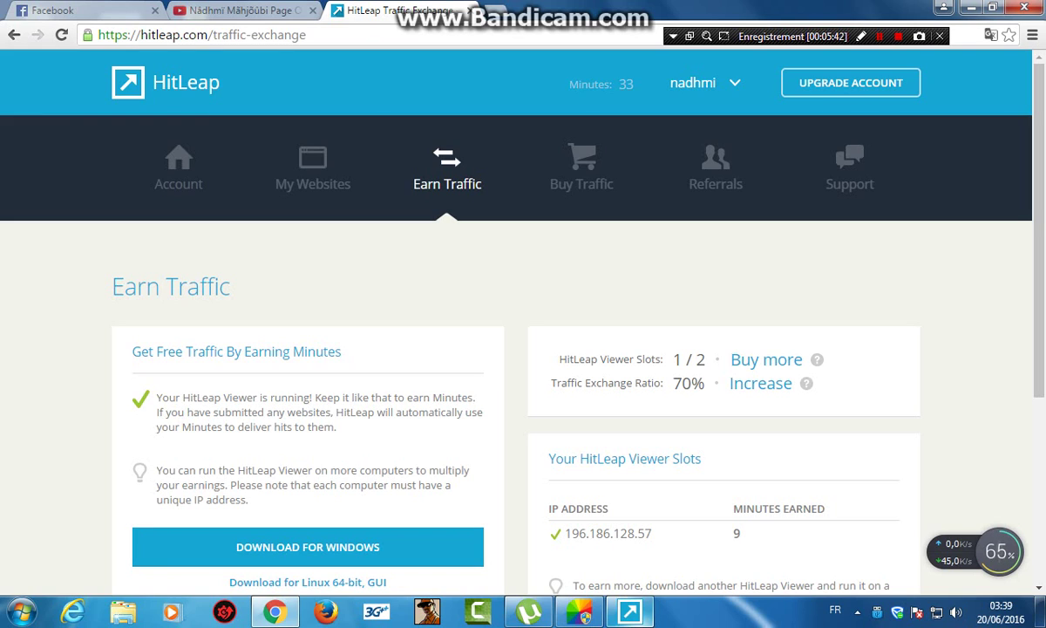
Open the My Websites list to check the submitted video's hits, and glance at the YouTube channel page before returning to the list
left_click(313, 168)
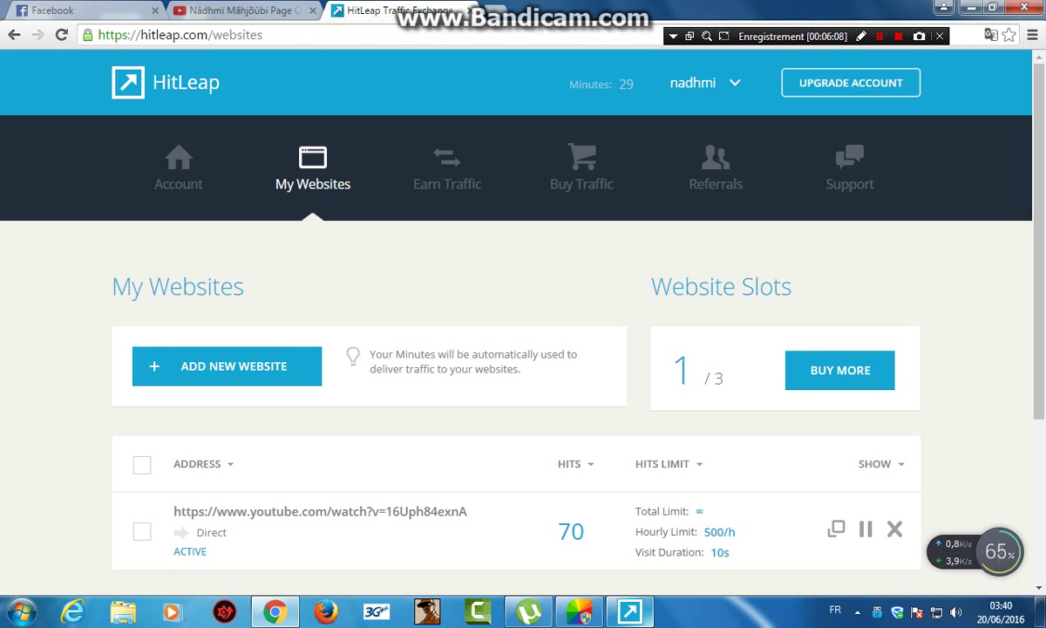
left_click(243, 11)
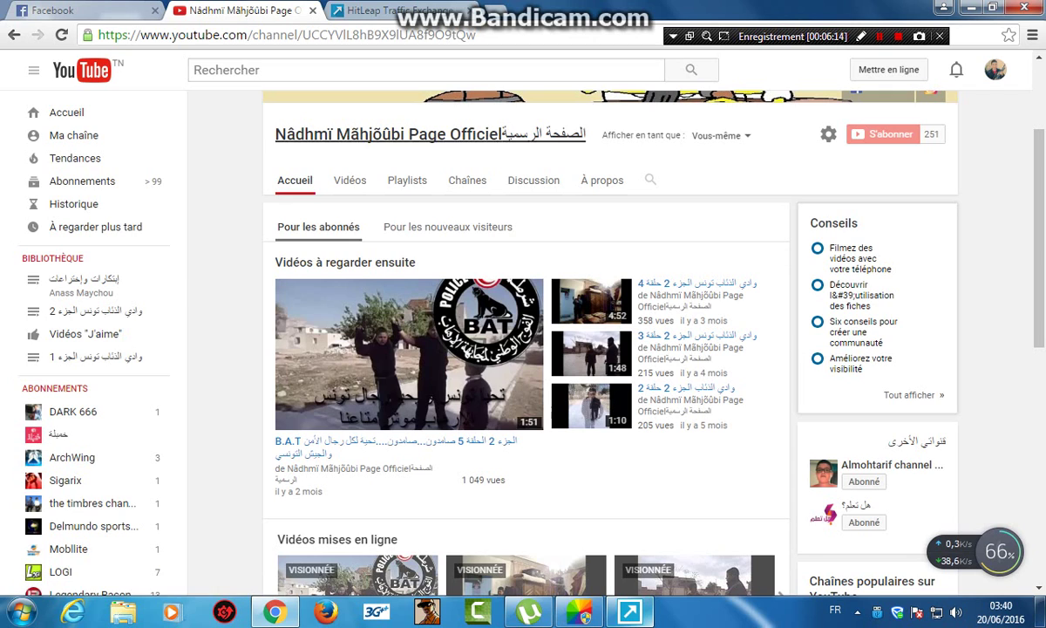
left_click(397, 11)
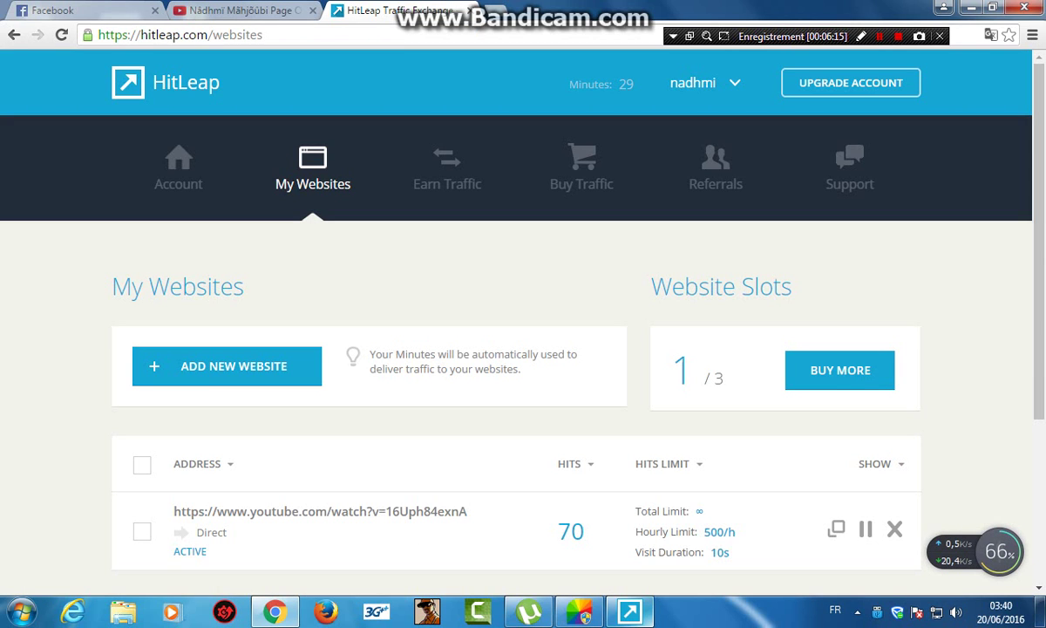